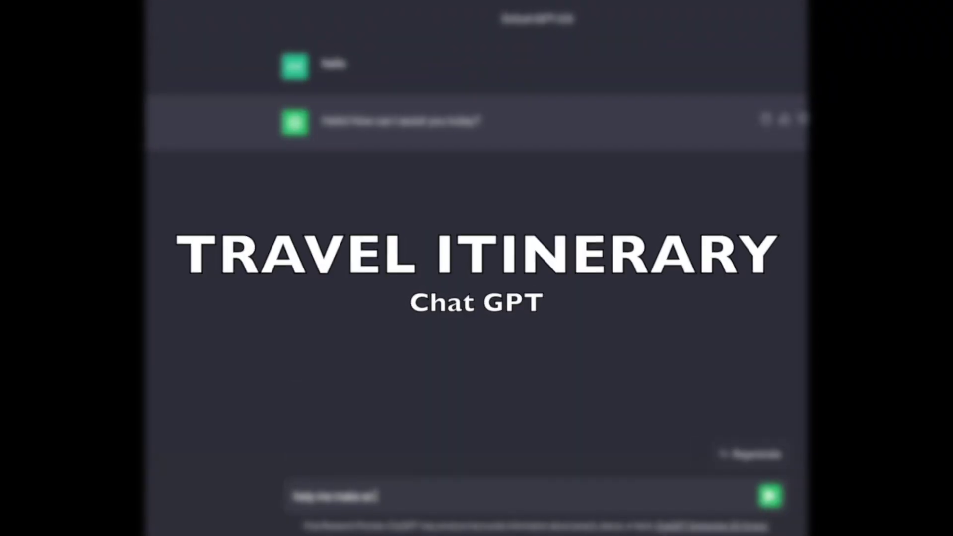
type("make an itinerary for bali for 9 days, 28 october to 5 novemeber 202")
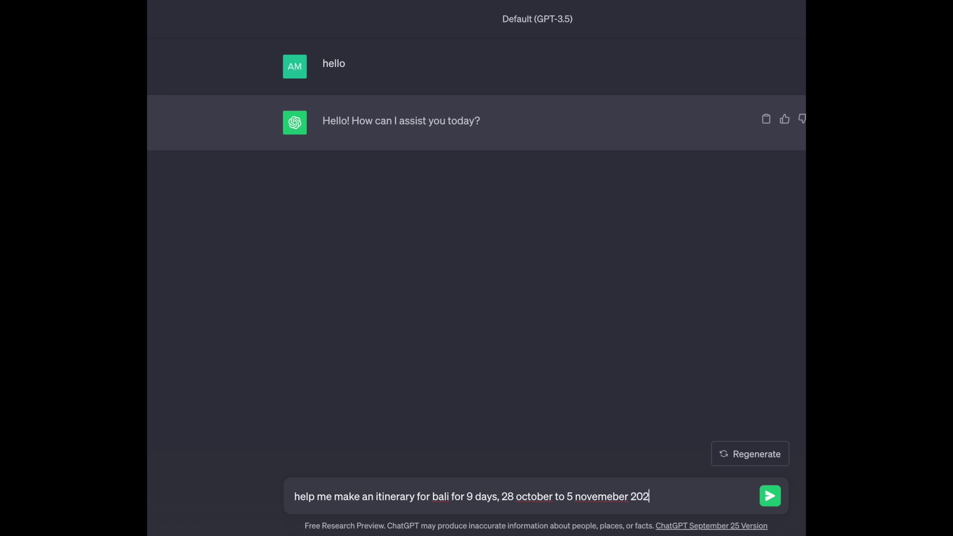
type("3")
Send prompts asking for a 9-day Bali itinerary, hotel/hostel picks, and tips to make the most of each day
key("Return")
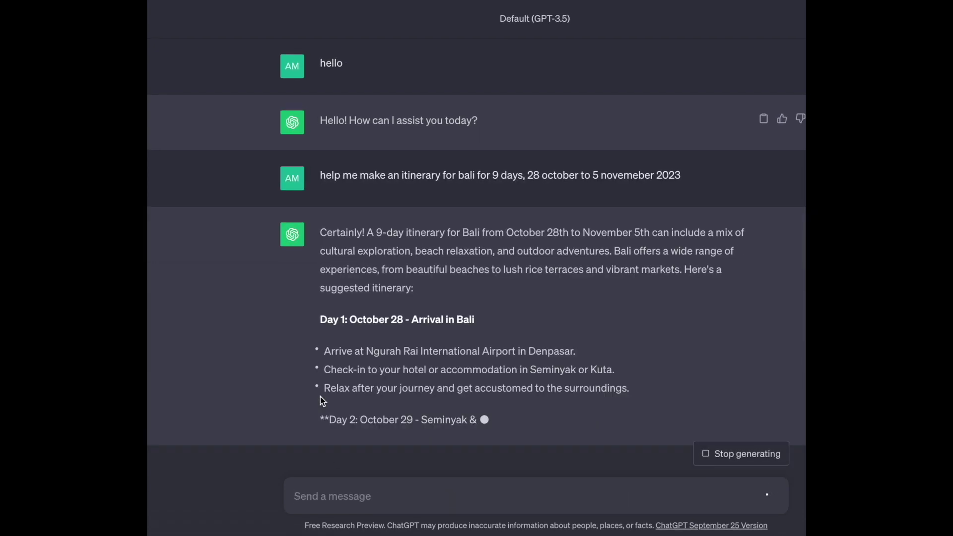
type("wh")
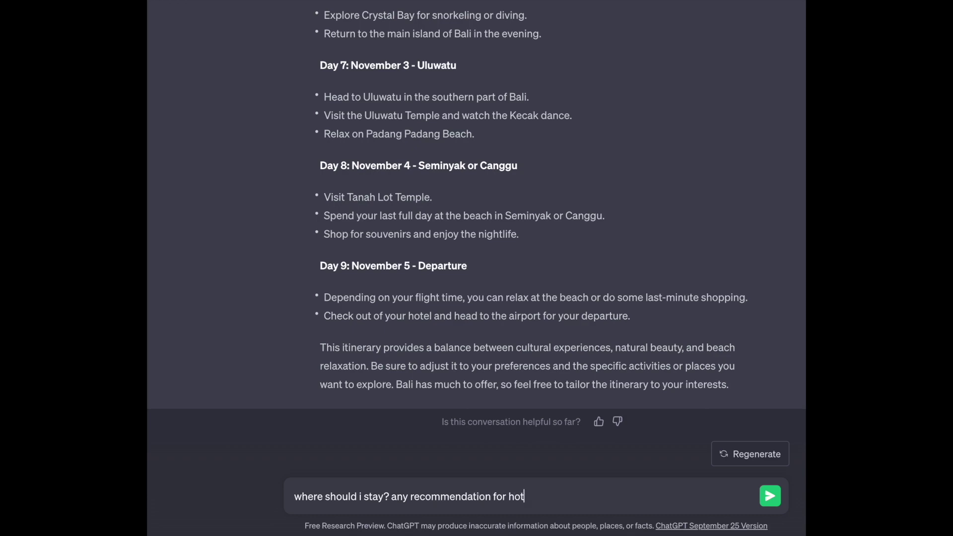
type("stels?")
key("Return")
type("how ca")
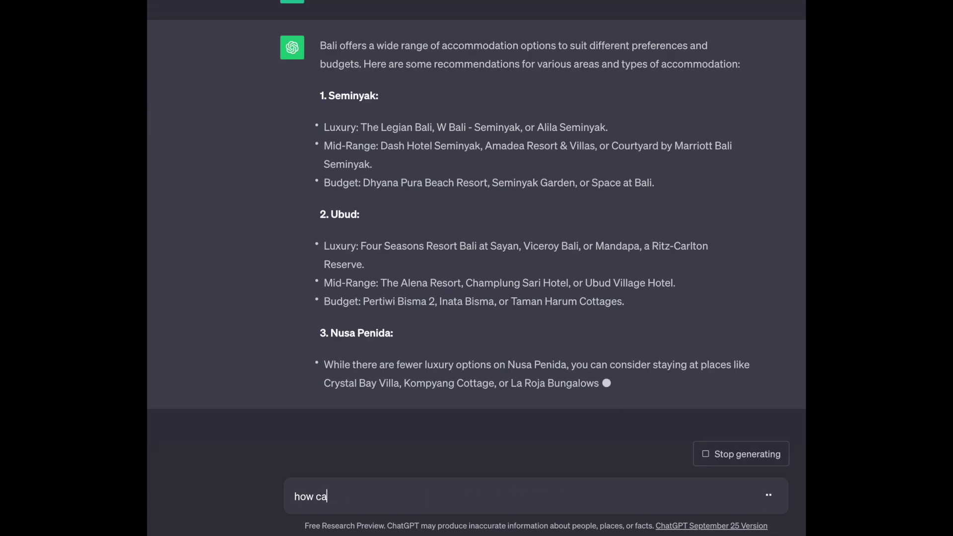
type("n i optimize my time ")
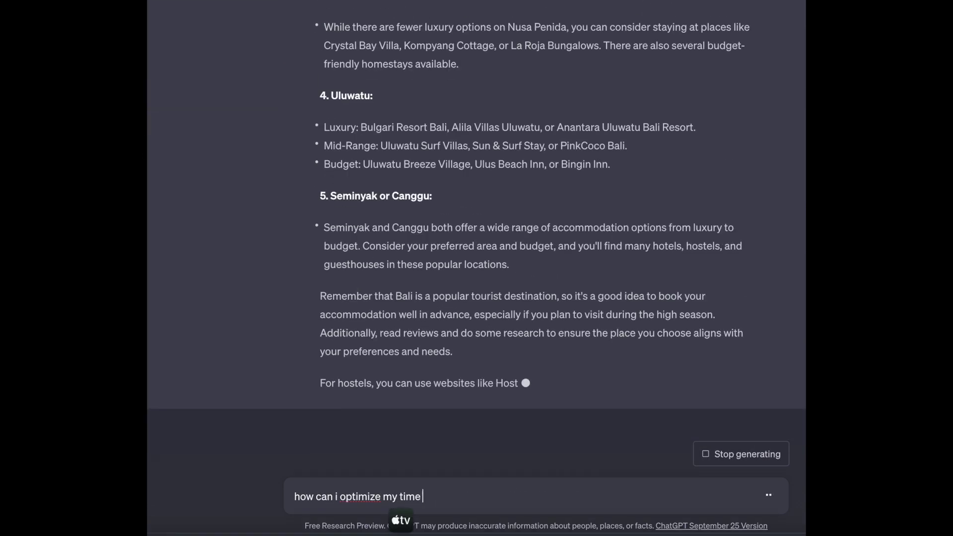
type("in a day to cover most")
key("Return")
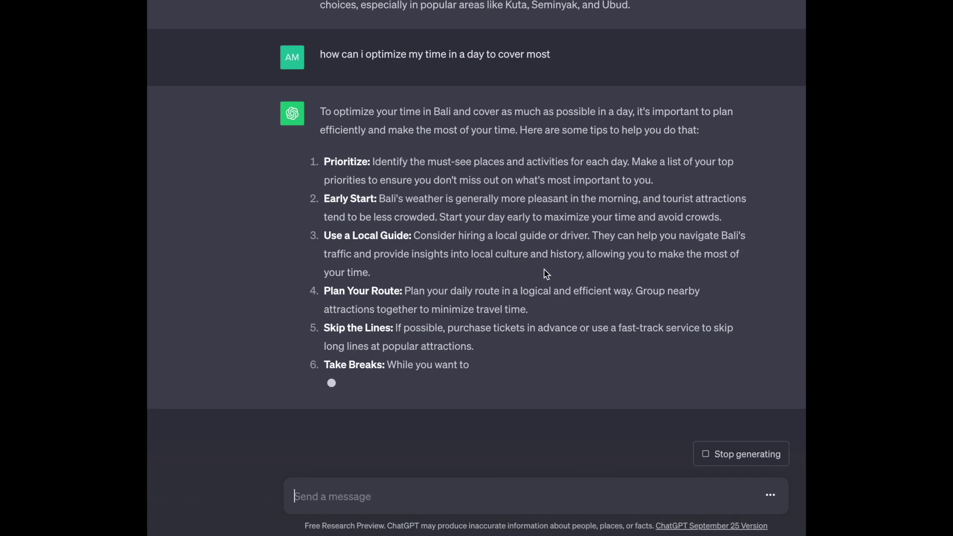
type("recommendations for local d")
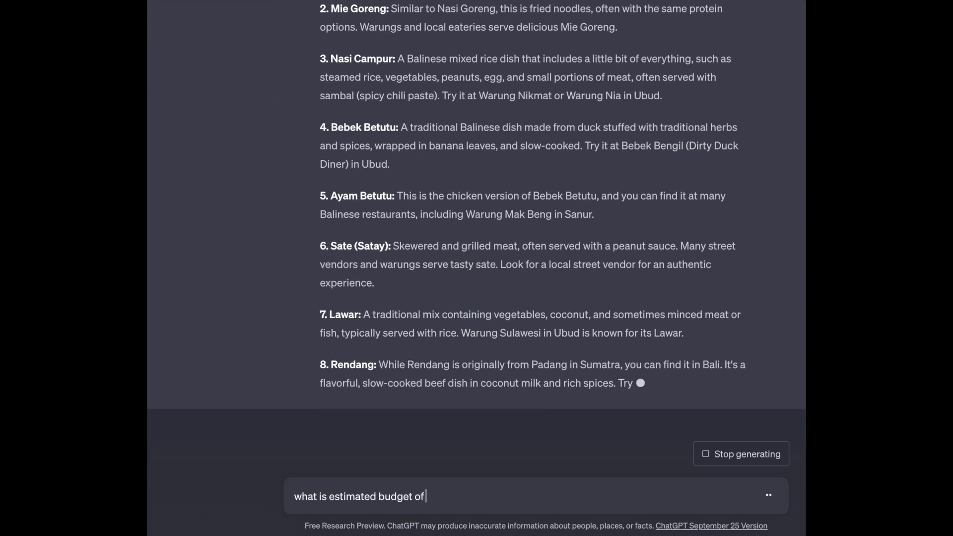
type("p")
Send a two-line question about trip budget and money-saving tips
key("shift+Return")
type("an sh")
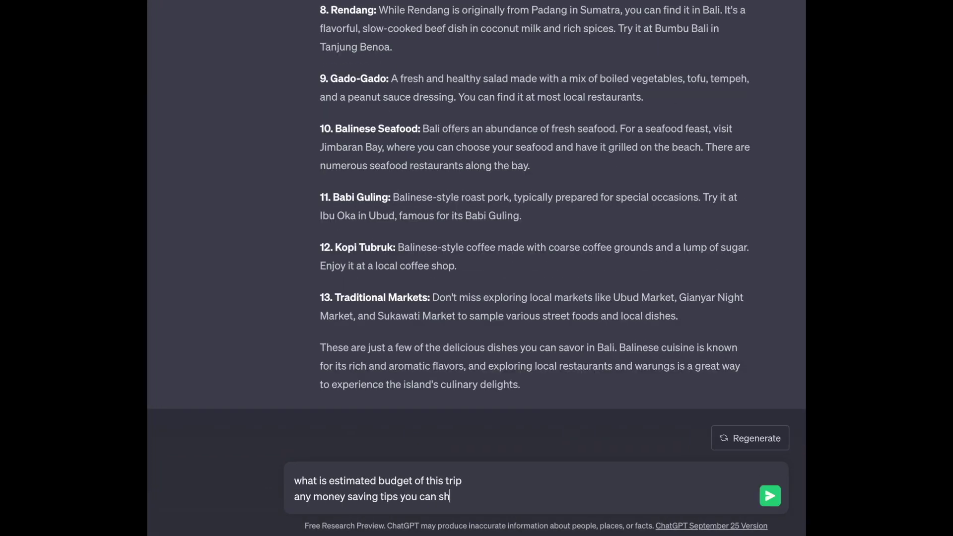
type("are")
key("Return")
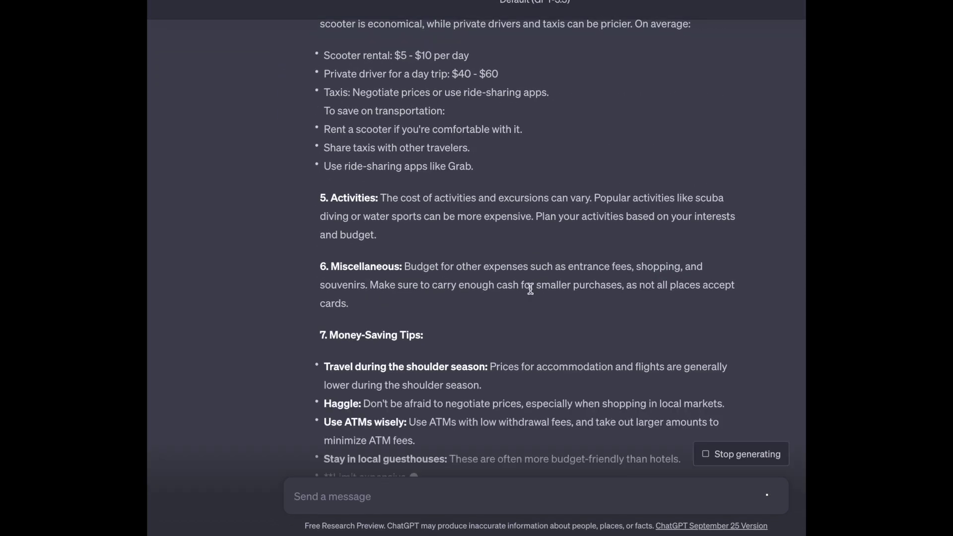
type("phrases i should know")
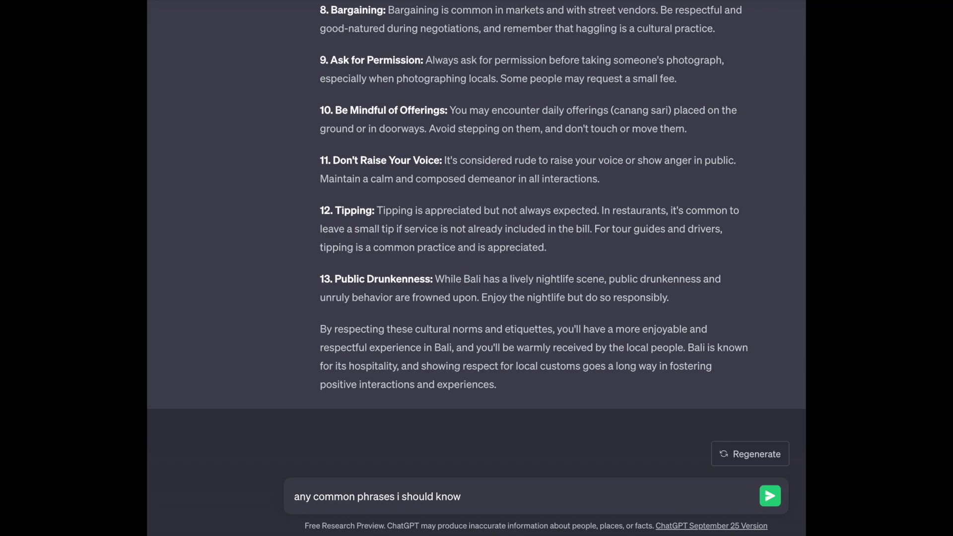
Ask for common Balinese phrases, then request an itinerary revision with adventure sports, local restaurants and no nightlife
key("Return")
type("can")
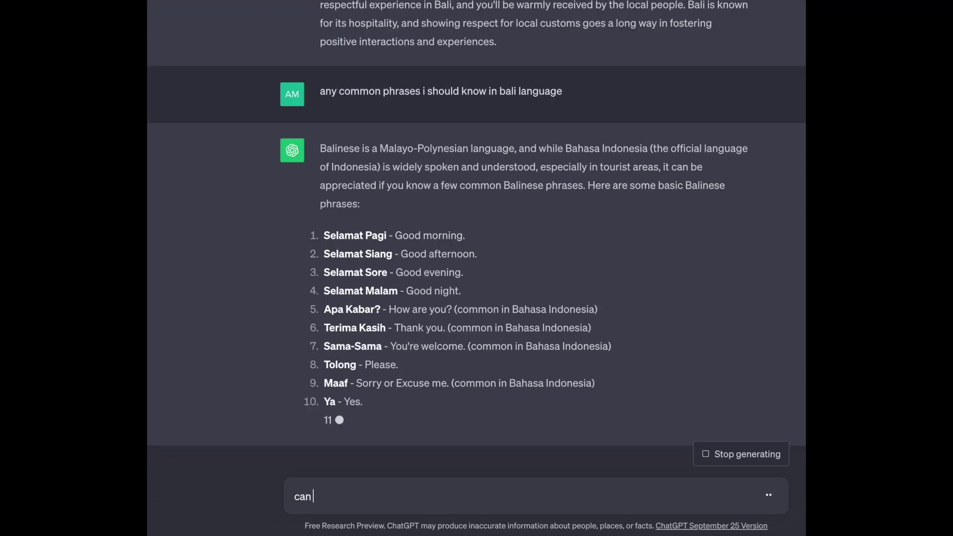
type(" you tweak the iternary to include the above info, include more adventure")
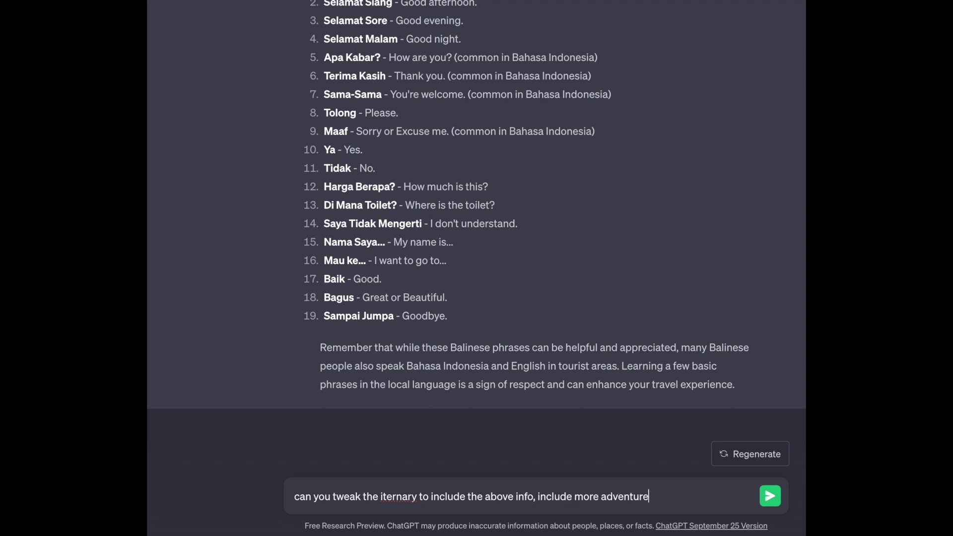
type("urants and avoid clubbing or any night acti")
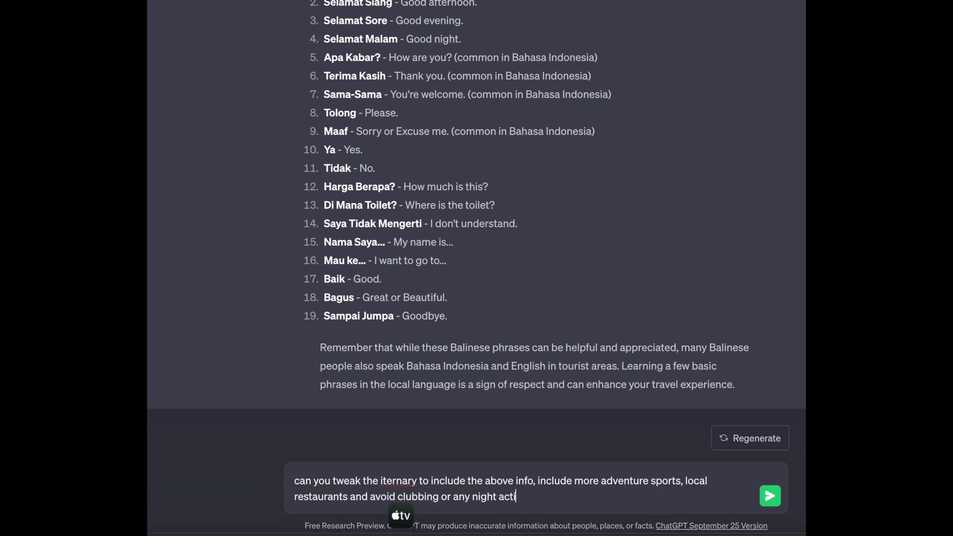
type("vity")
key("Return")
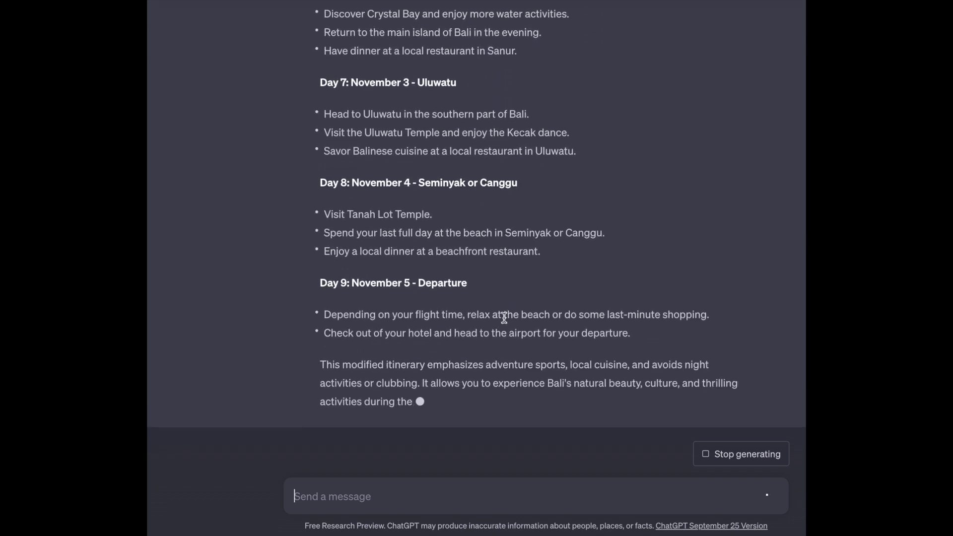
scroll(503, 319, "up", 5)
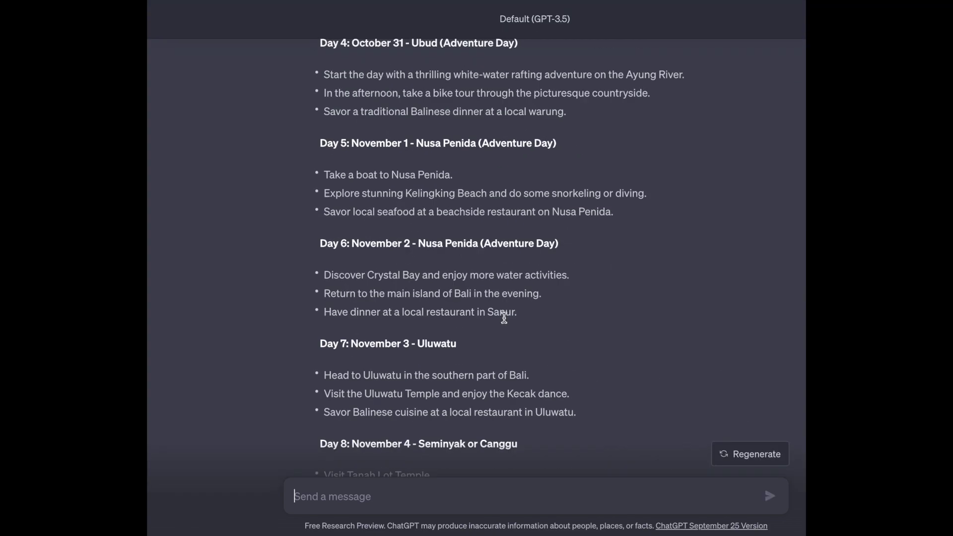
scroll(503, 318, "up", 5)
scroll(503, 318, "up", 5)
scroll(503, 321, "up", 3)
scroll(504, 322, "up", 3)
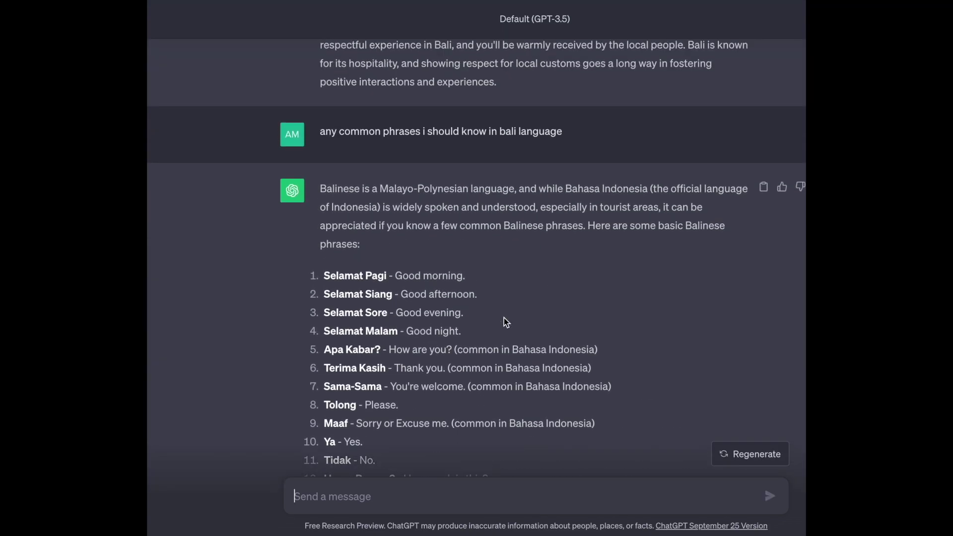
scroll(504, 322, "up", 6)
scroll(504, 321, "up", 3)
scroll(503, 319, "up", 4)
scroll(503, 318, "up", 3)
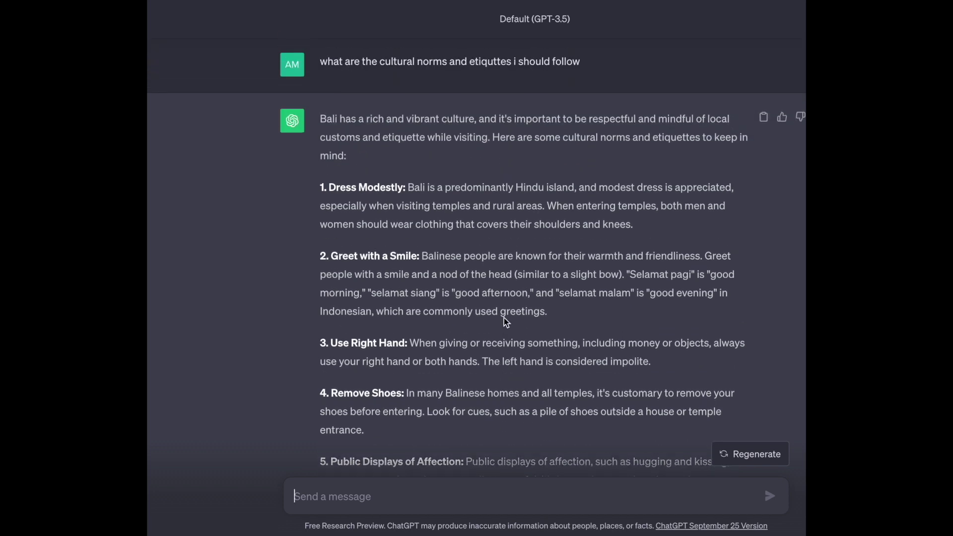
scroll(503, 320, "up", 5)
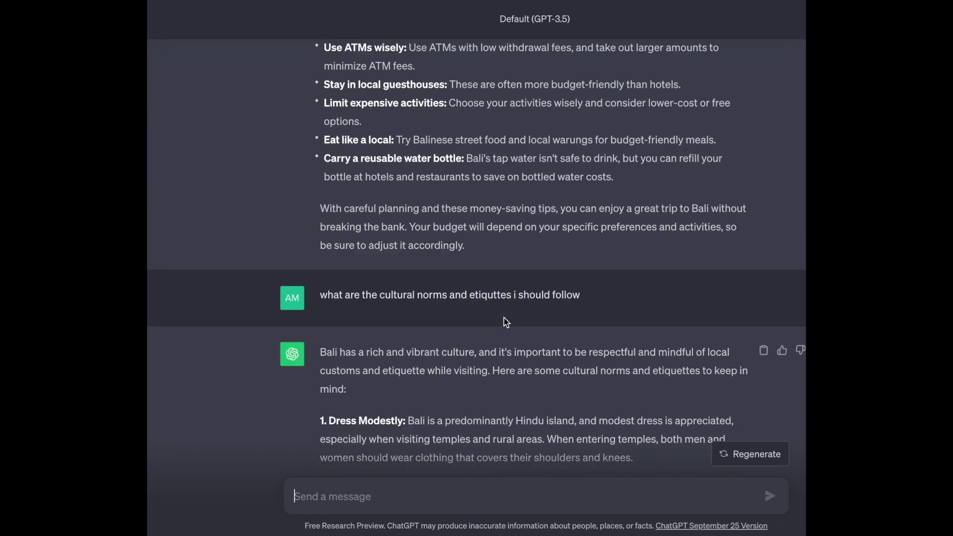